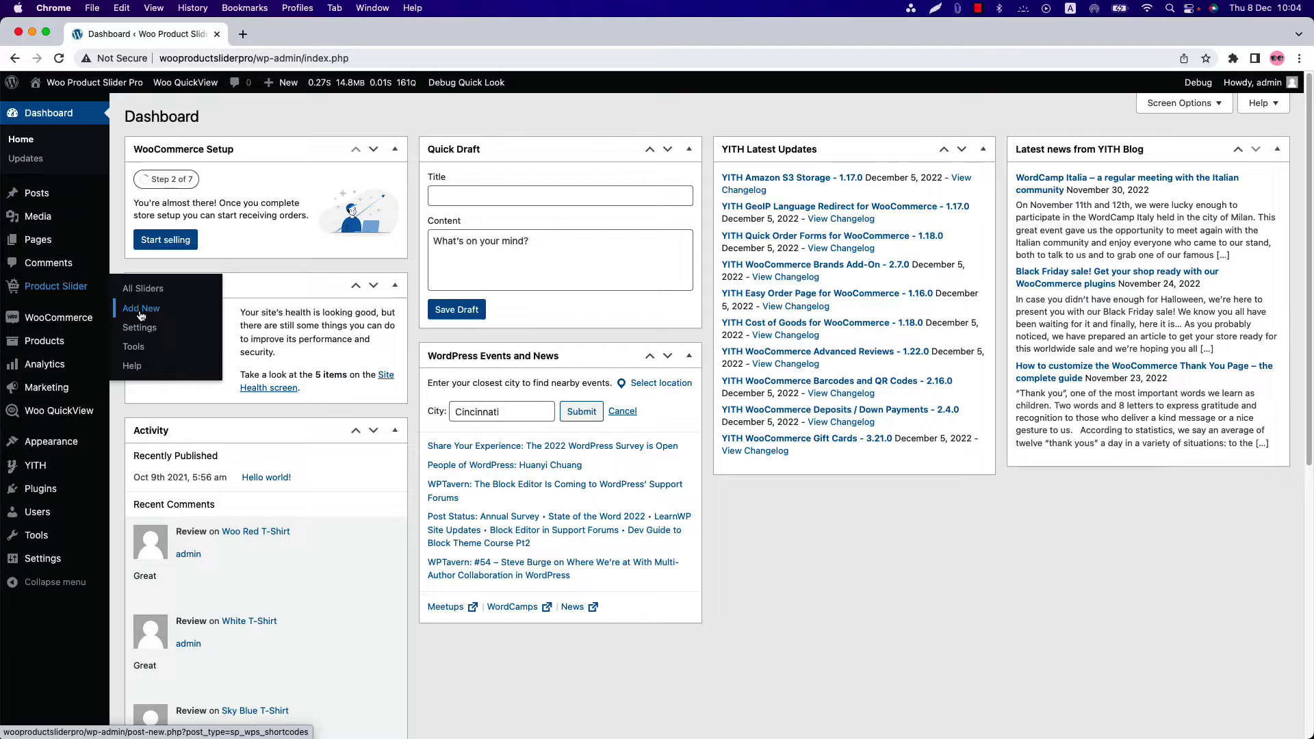
Start a new product slider titled 'Test' from the All Sliders list.
click(143, 289)
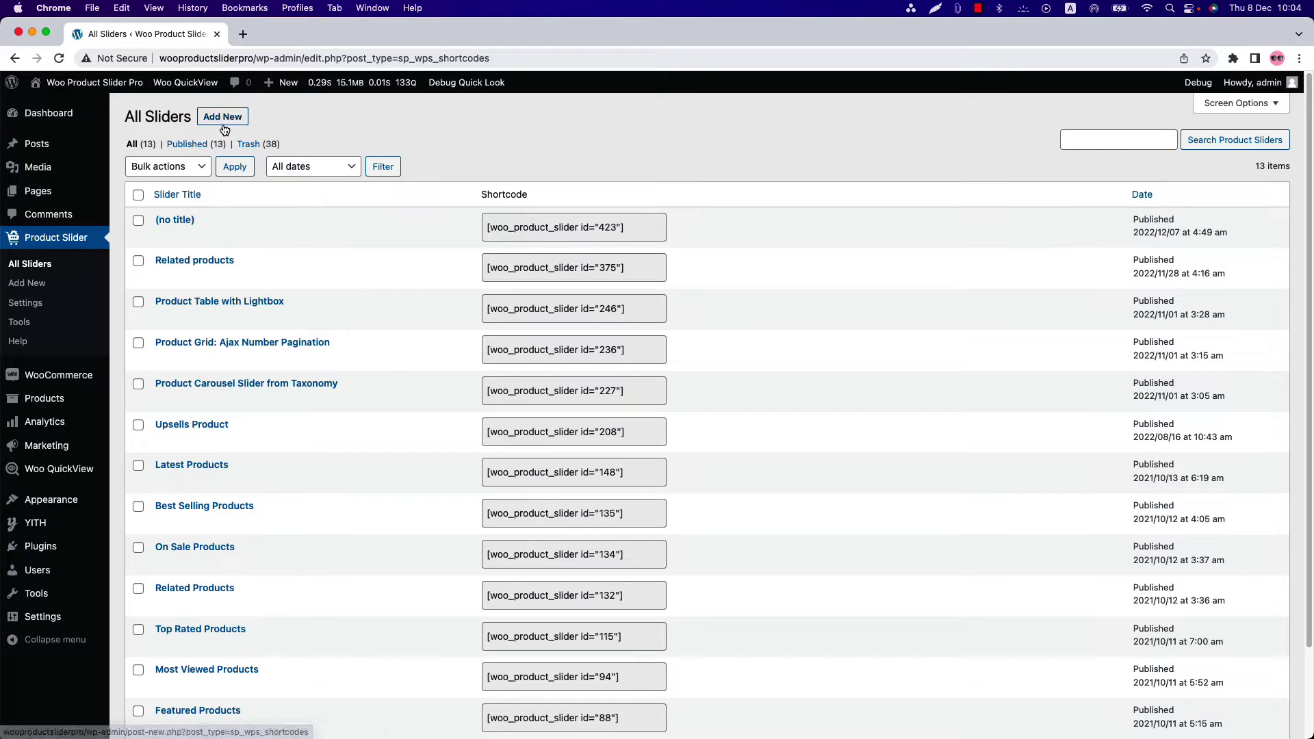
click(223, 117)
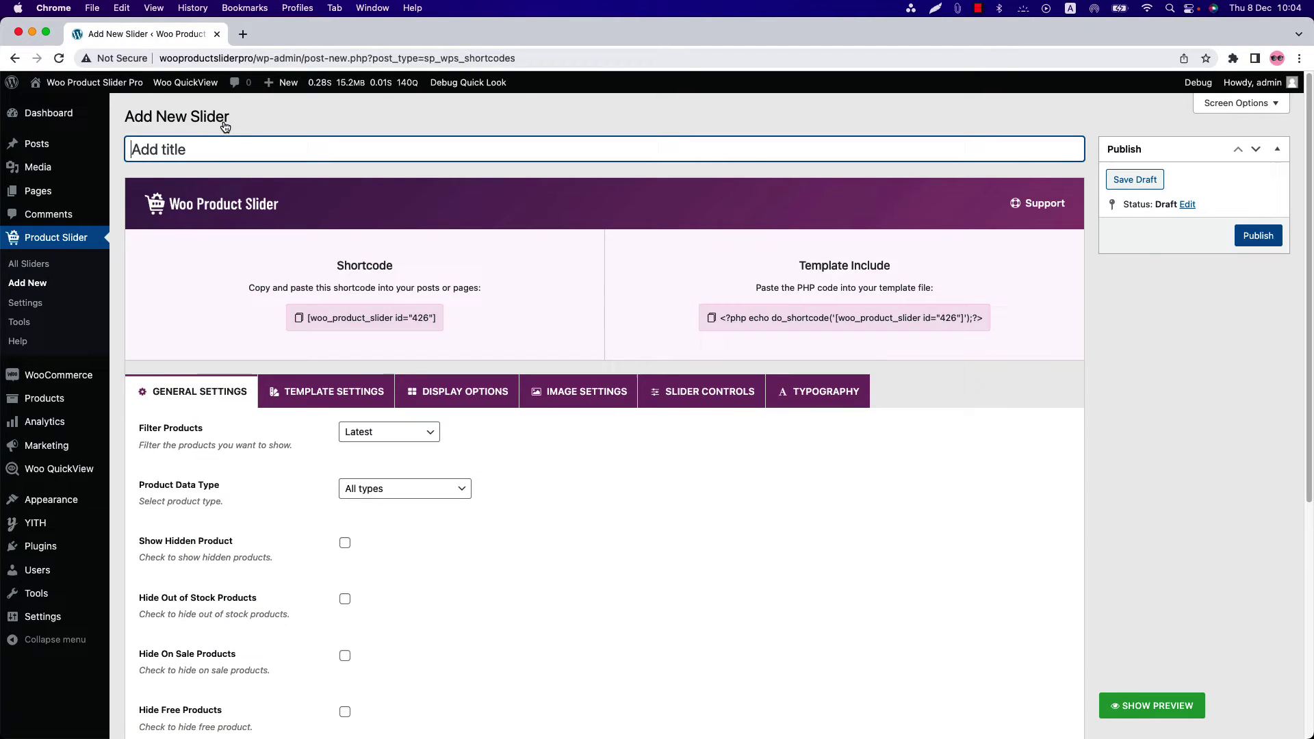
text(Test)
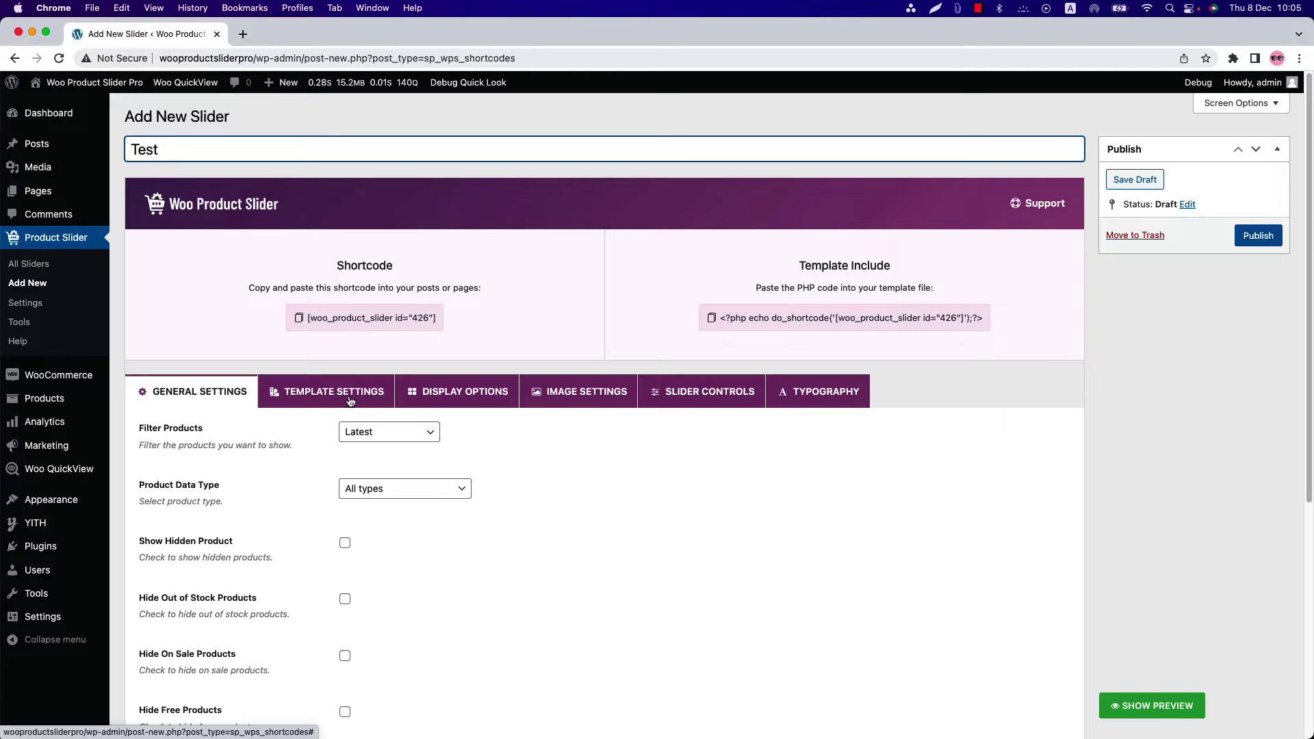
Show the Quick View button, install WooCommerce Quick View, and publish the Test slider.
click(464, 391)
scroll(378, 547, down, 10)
scroll(378, 547, down, 5)
scroll(379, 543, down, 10)
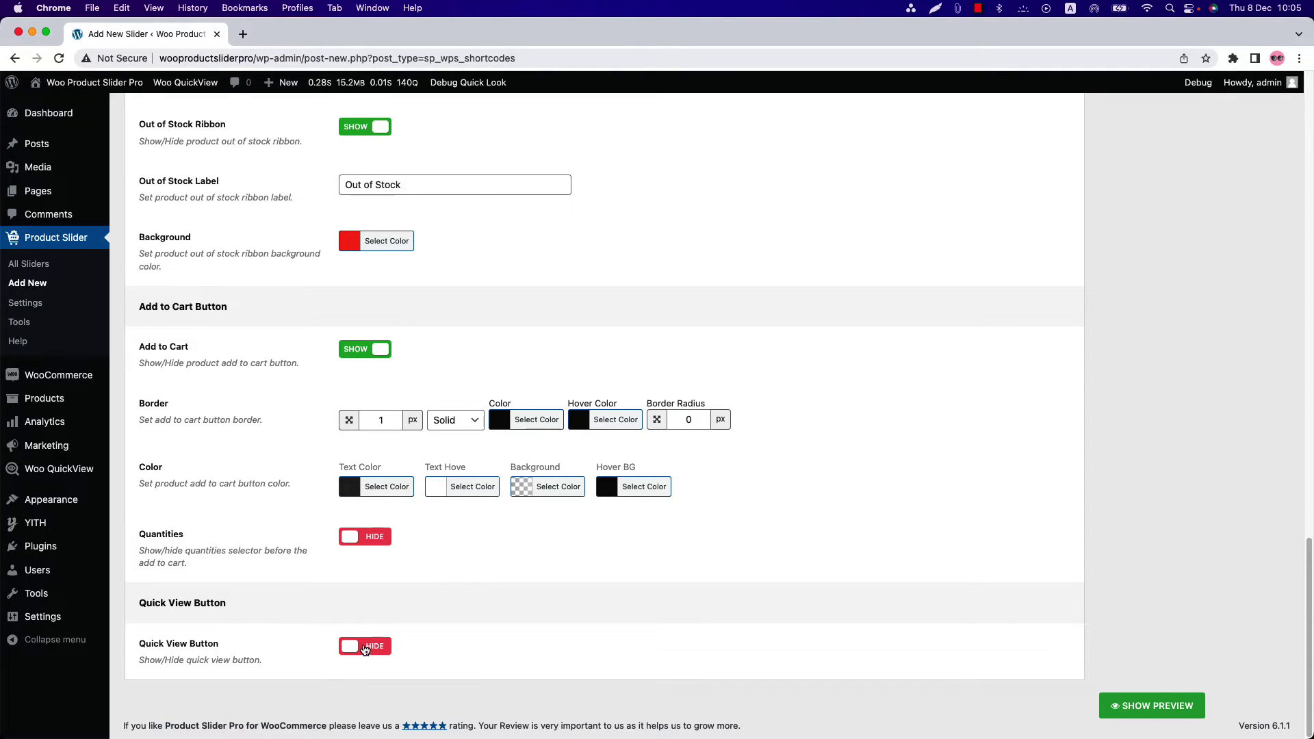
click(367, 648)
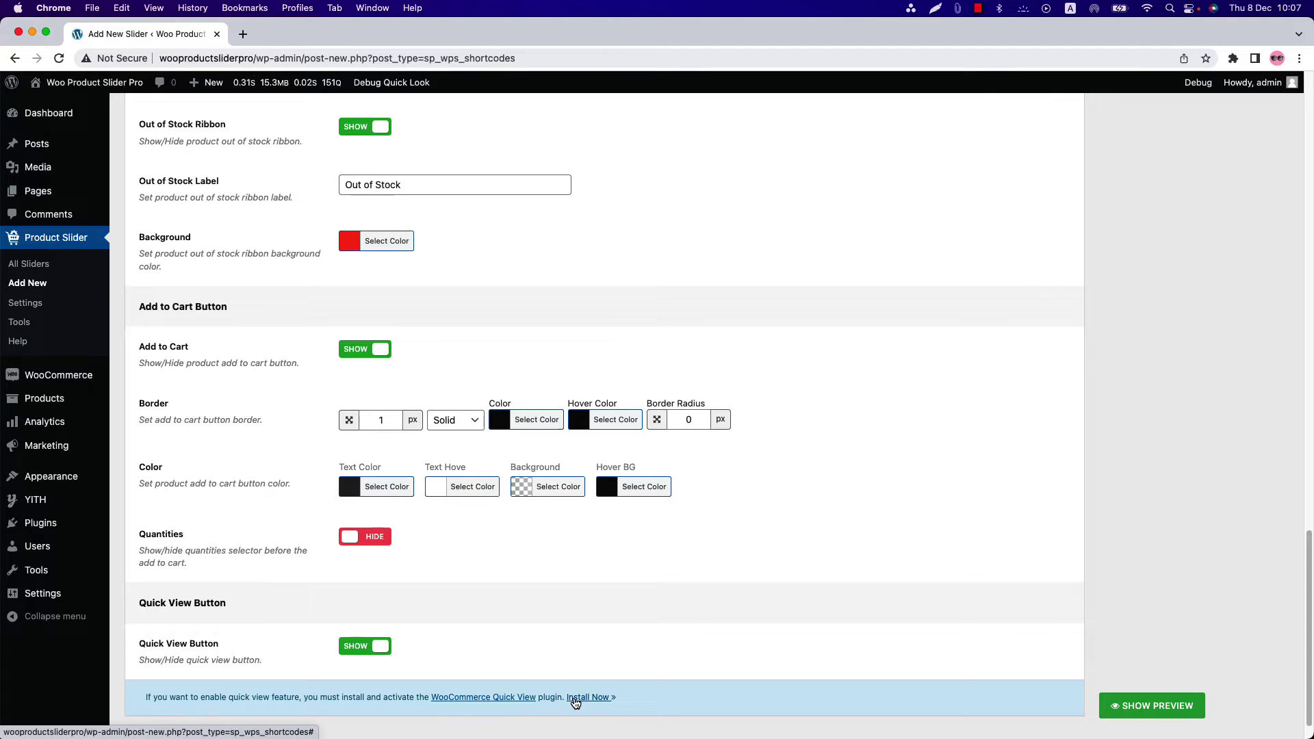
click(582, 698)
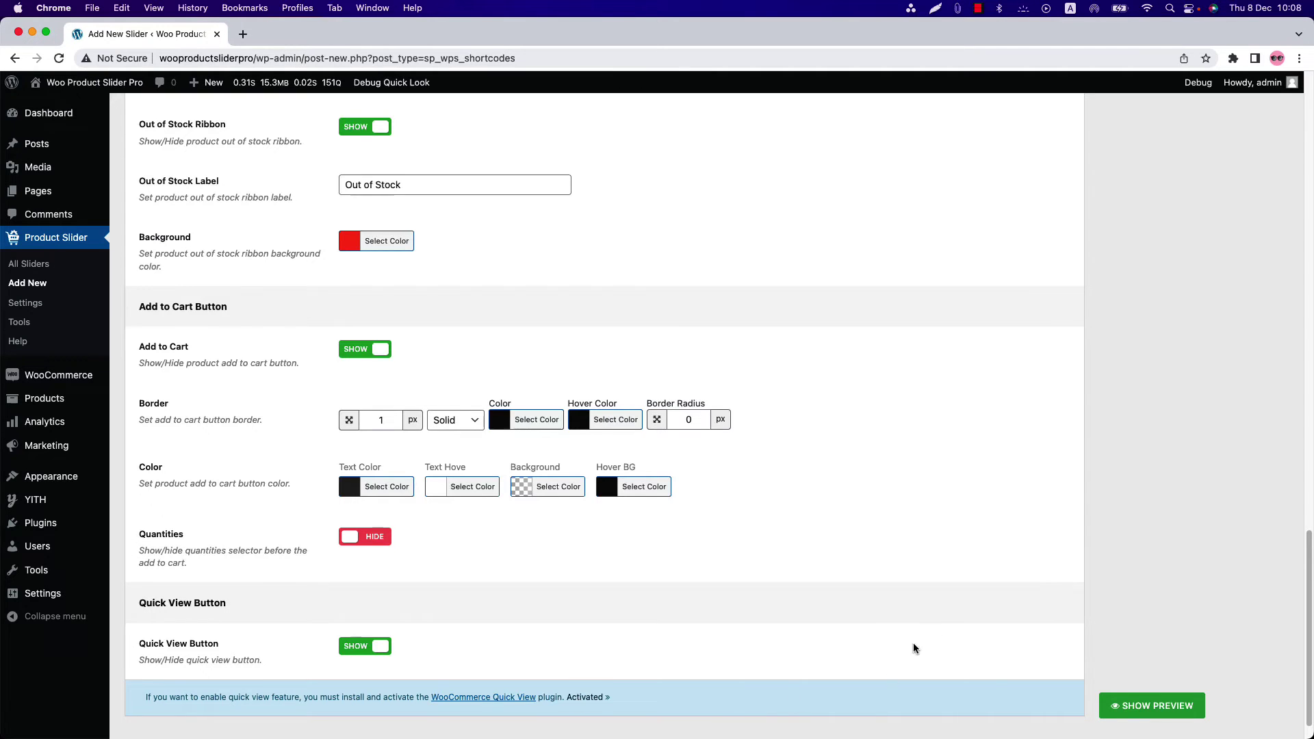
scroll(924, 514, up, 10)
click(1258, 235)
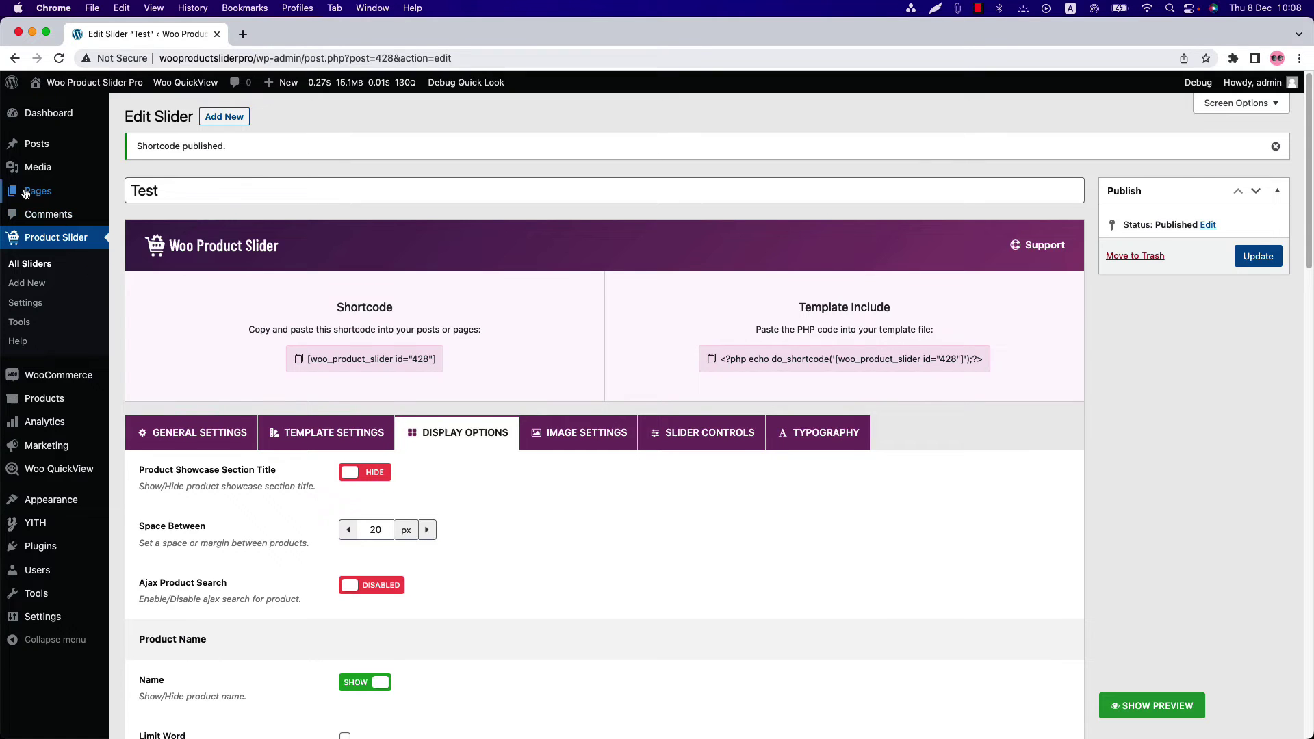
Create a new page with a Woo Product Slider Pro block showing the Test slider.
mouse_move(38, 191)
super+click(144, 212)
click(288, 33)
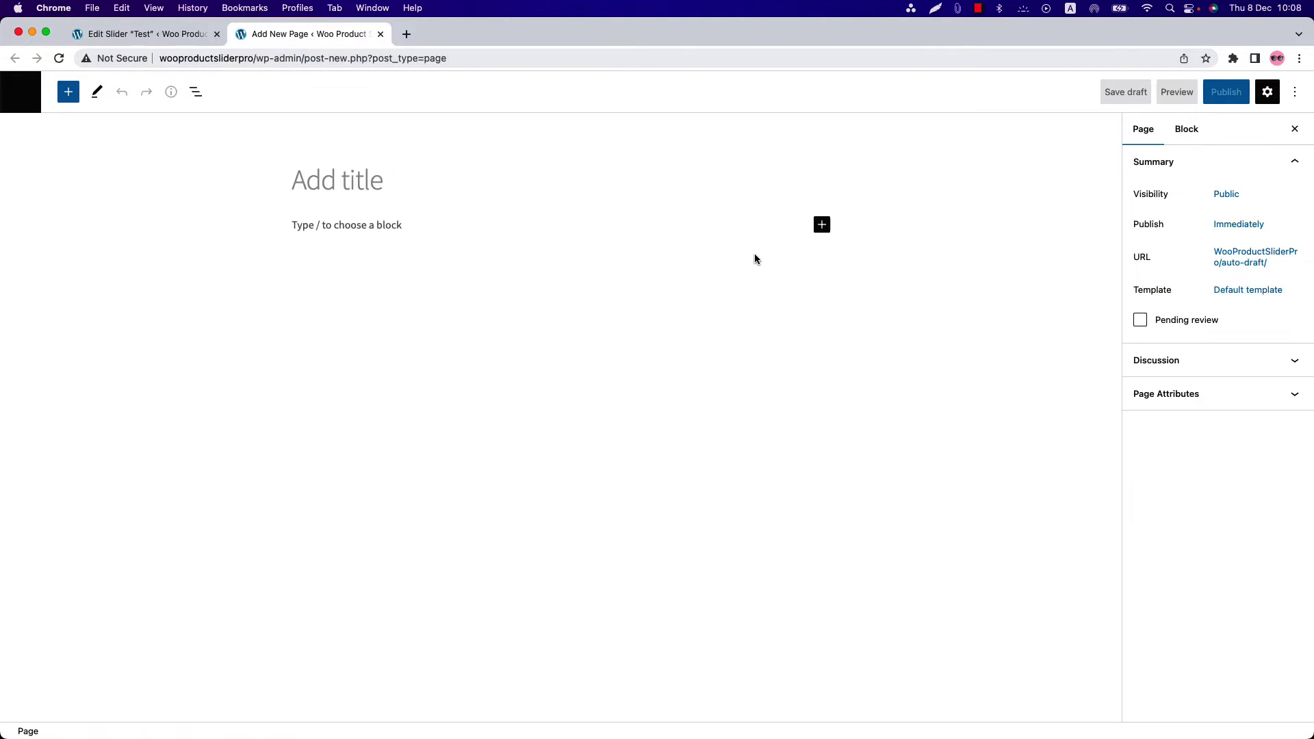
click(821, 224)
click(933, 332)
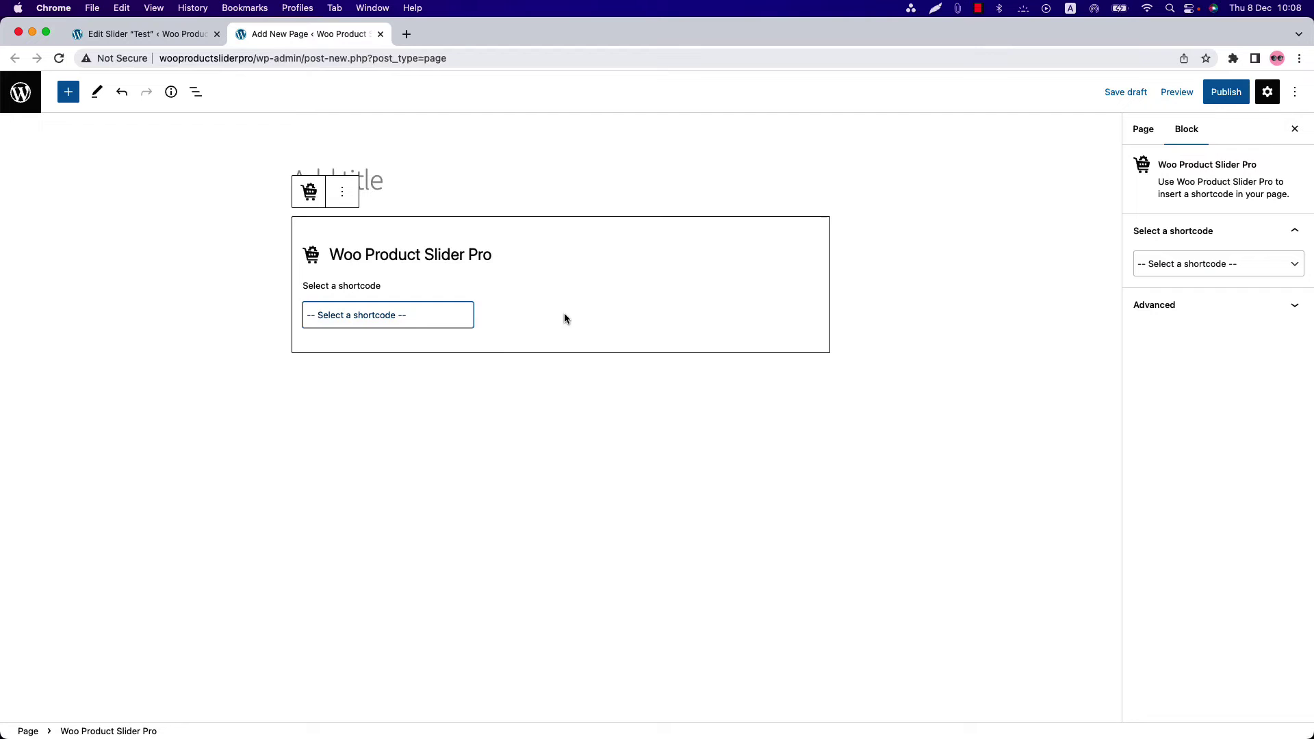
click(386, 314)
click(373, 330)
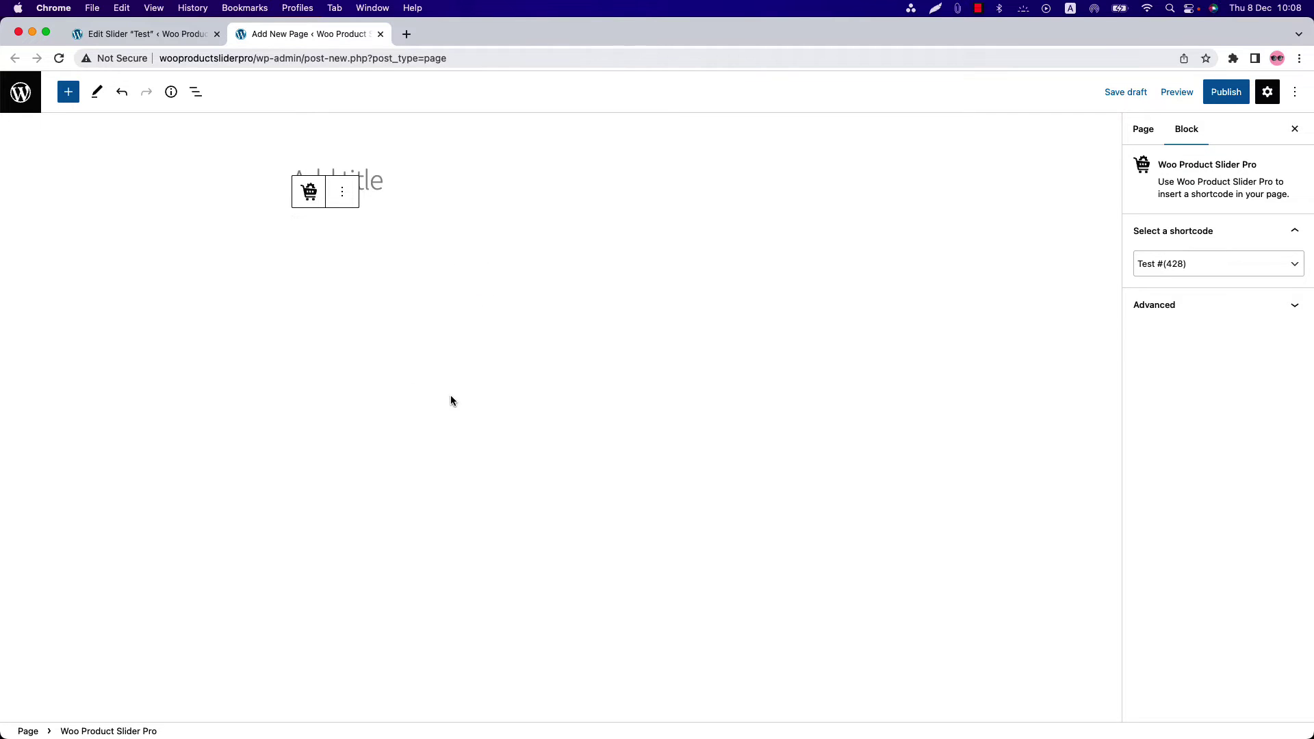
Publish the new page and view it live.
click(1226, 92)
click(1181, 91)
click(1174, 238)
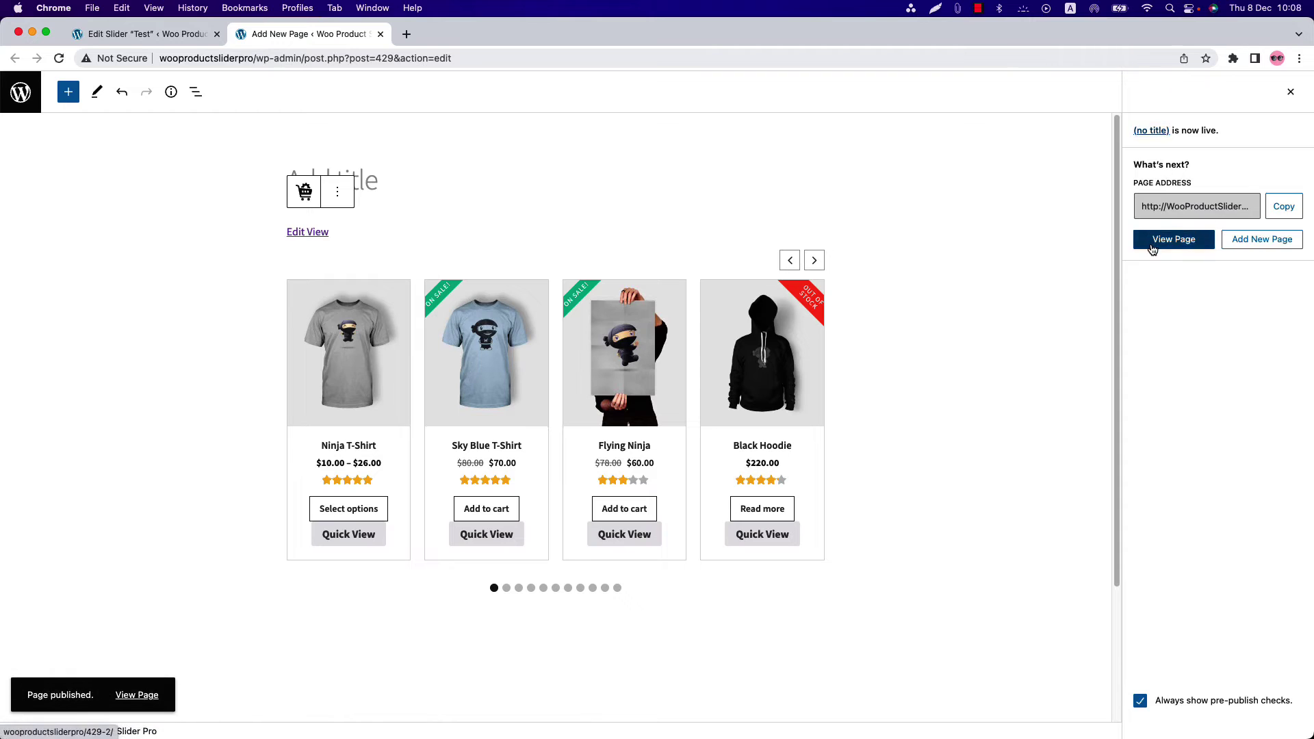
scroll(570, 556, down, 5)
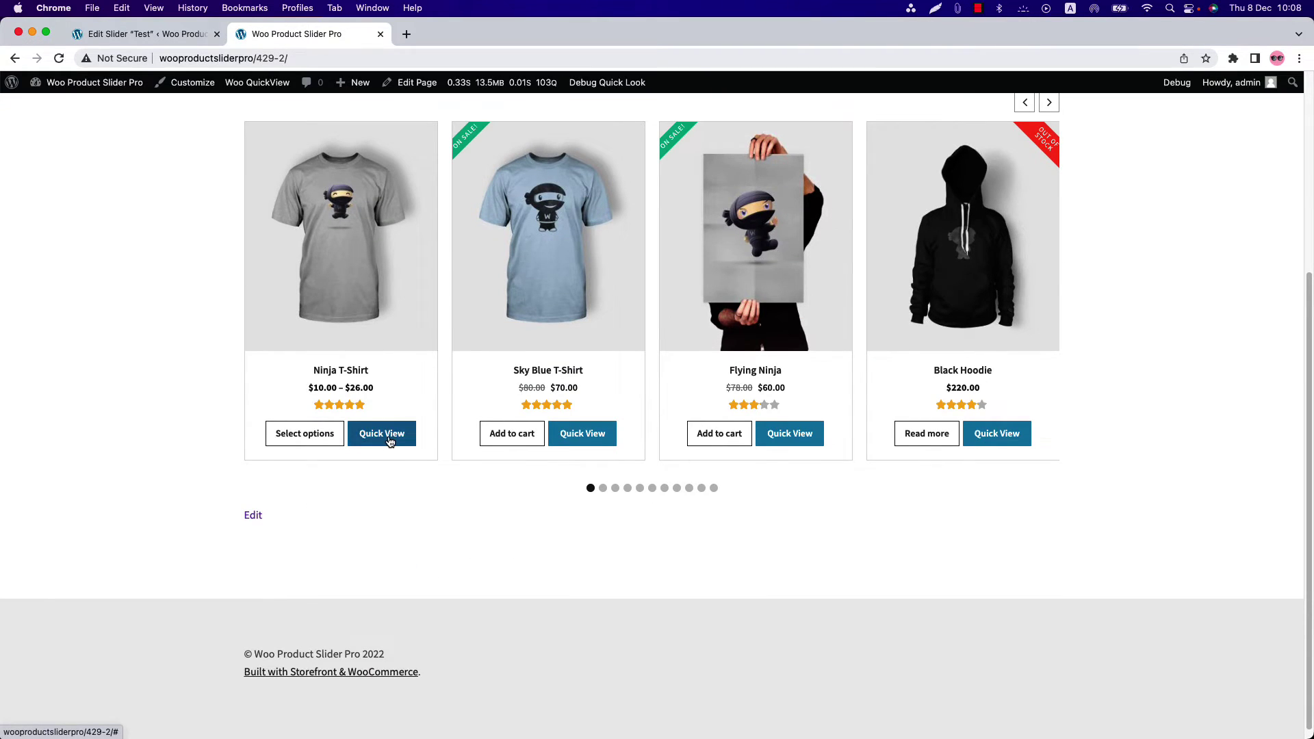
Try Quick View on the Sky Blue T-Shirt, close it, and return to the slider editor.
click(585, 433)
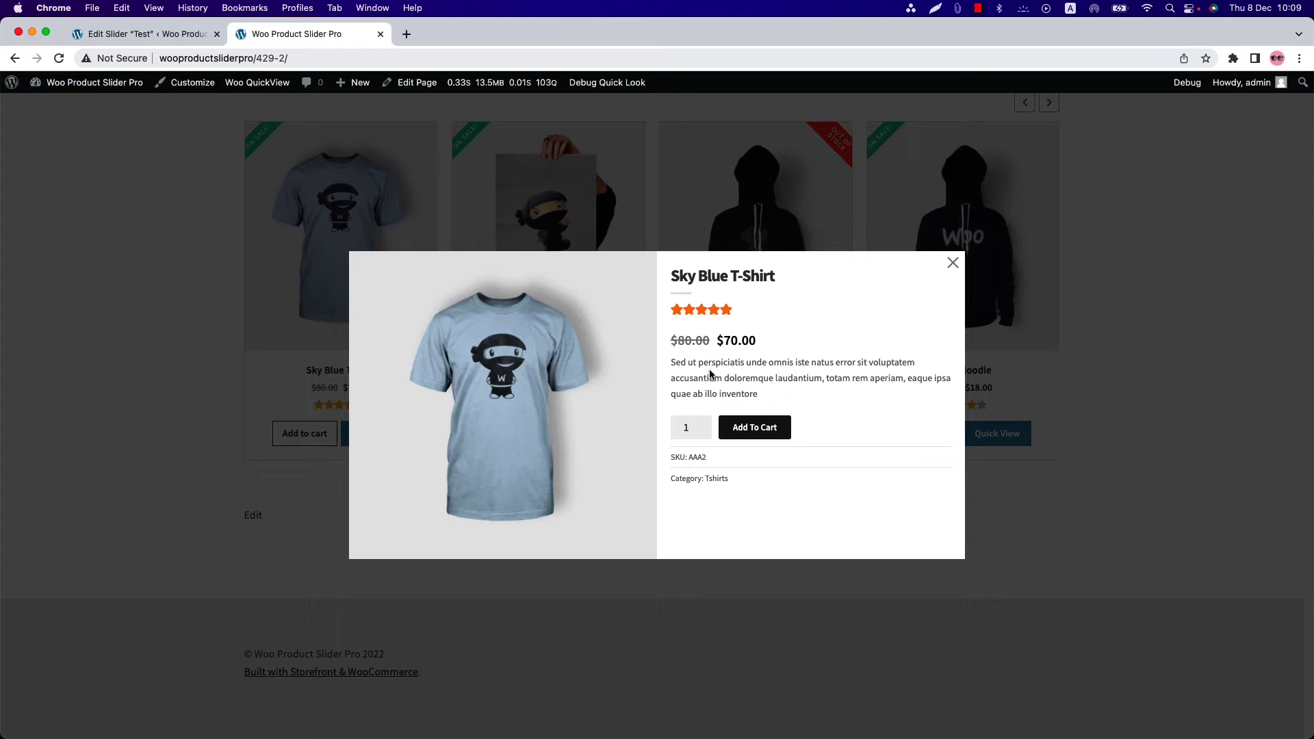
click(954, 267)
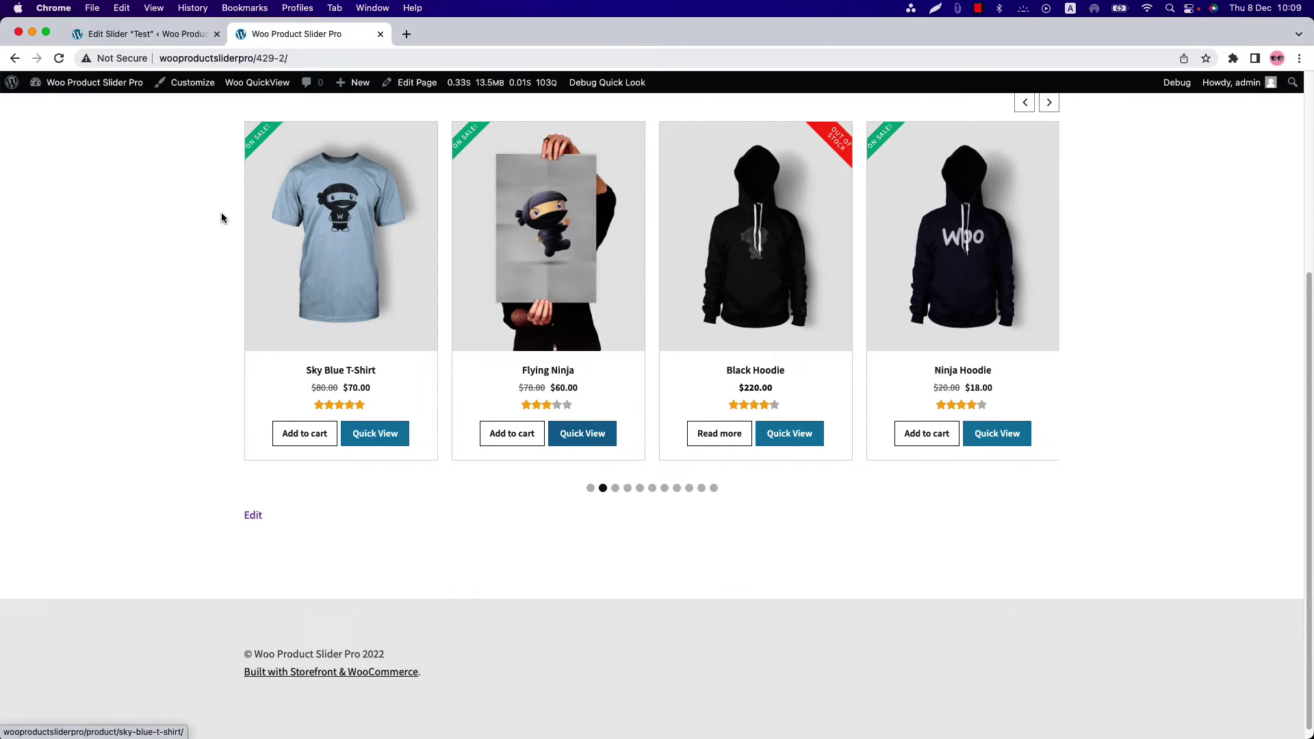
click(134, 33)
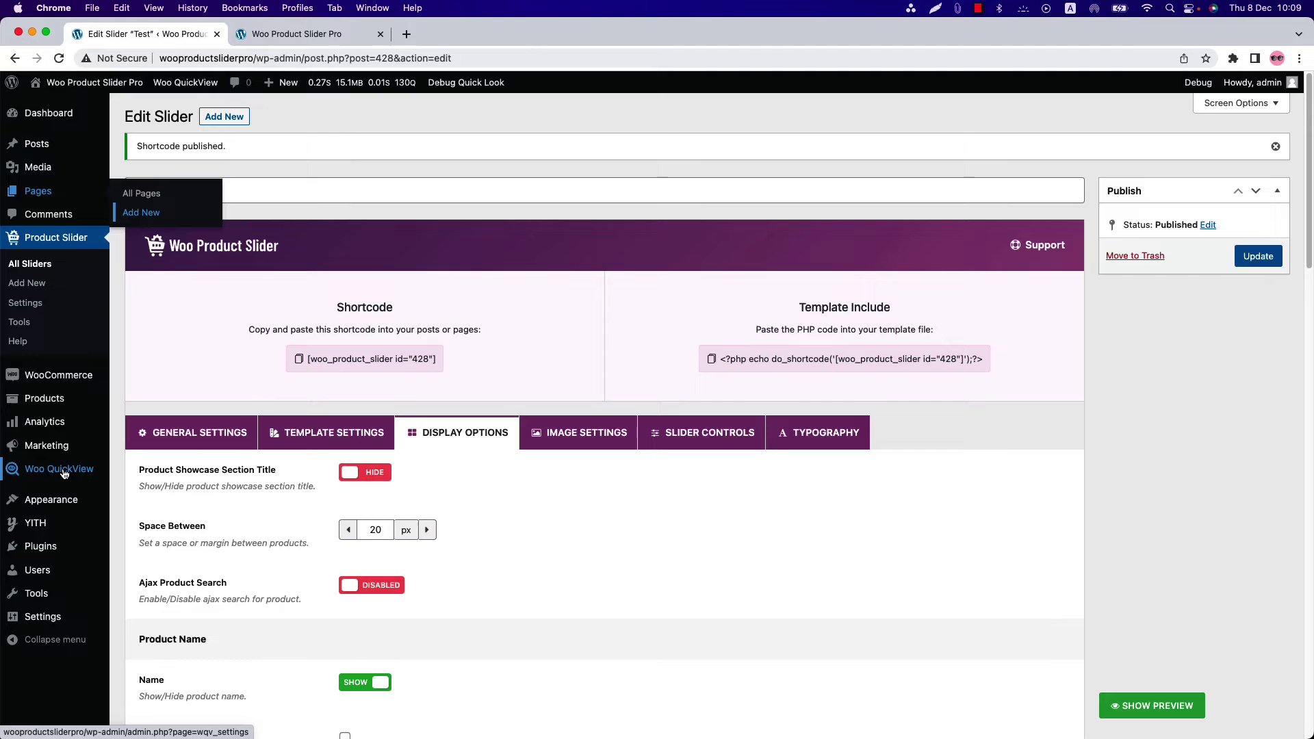
Choose pre-made Template Twenty in the slider's template settings.
click(327, 433)
scroll(308, 575, down, 5)
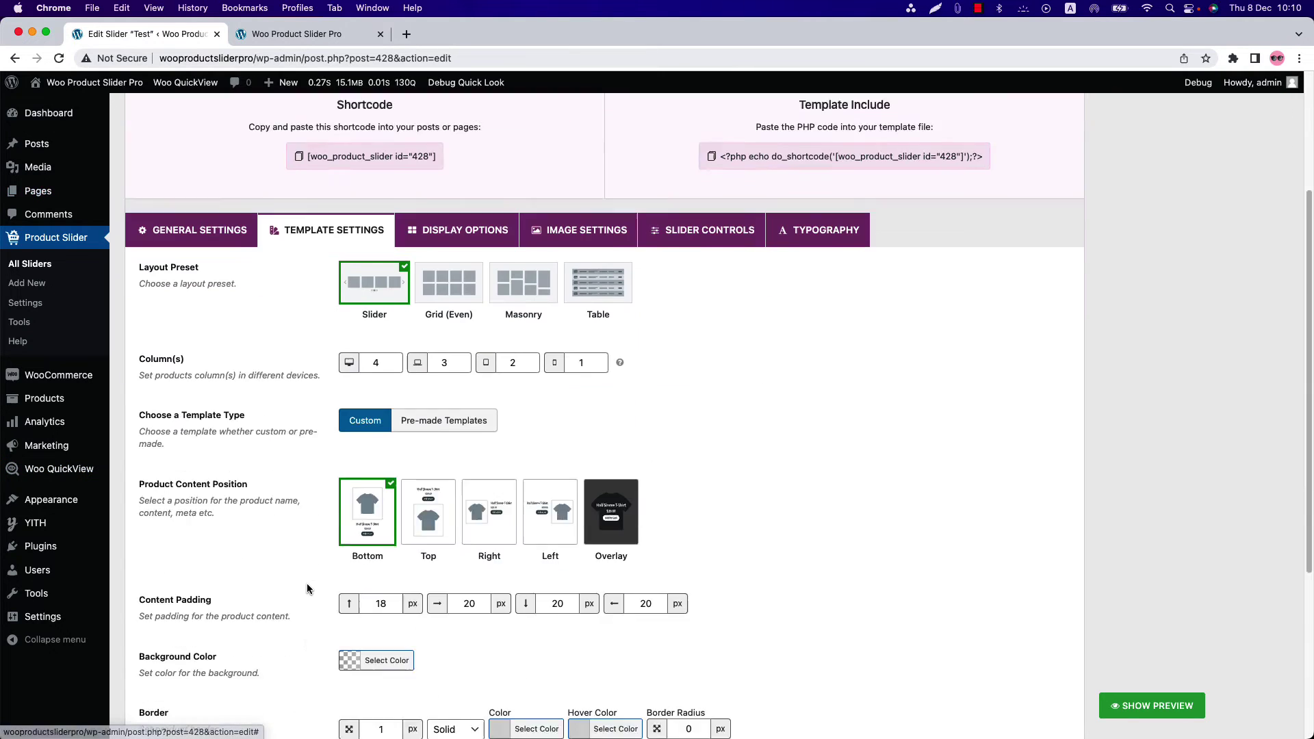
scroll(306, 589, down, 1)
click(449, 365)
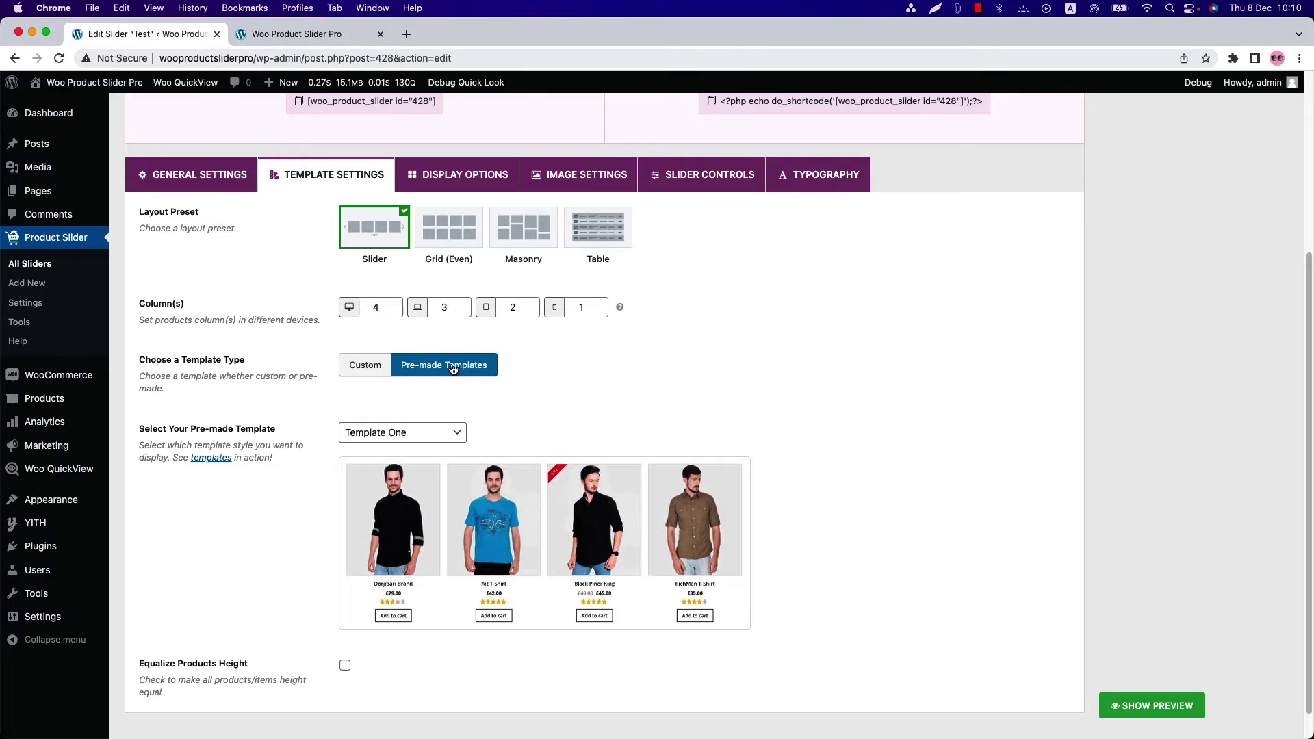
click(403, 433)
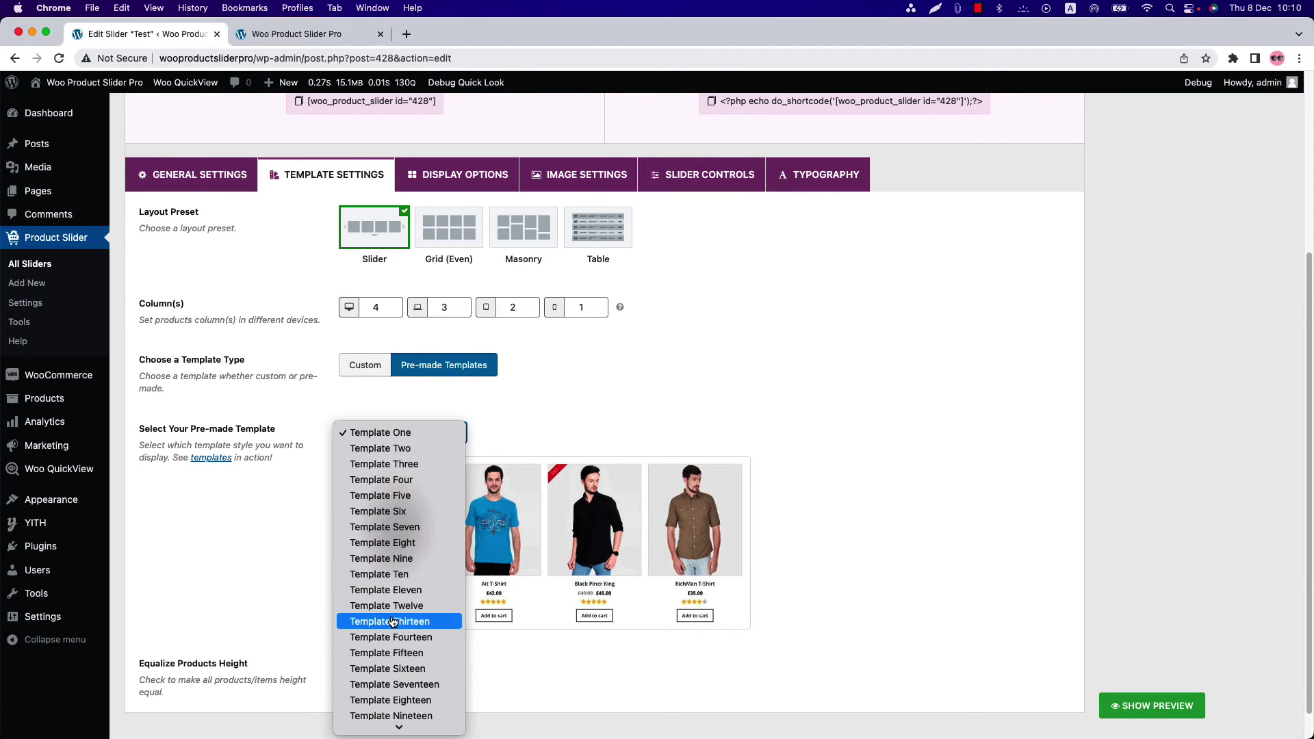
scroll(401, 637, down, 2)
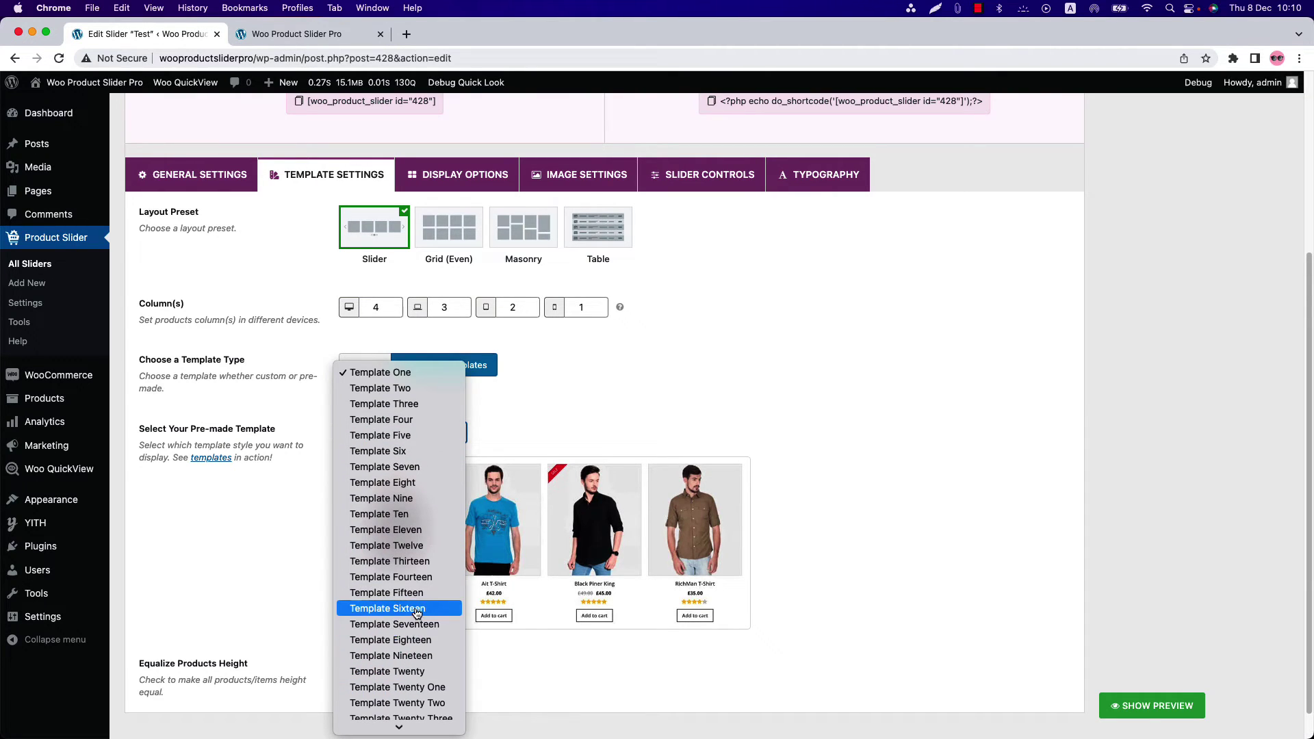
click(387, 671)
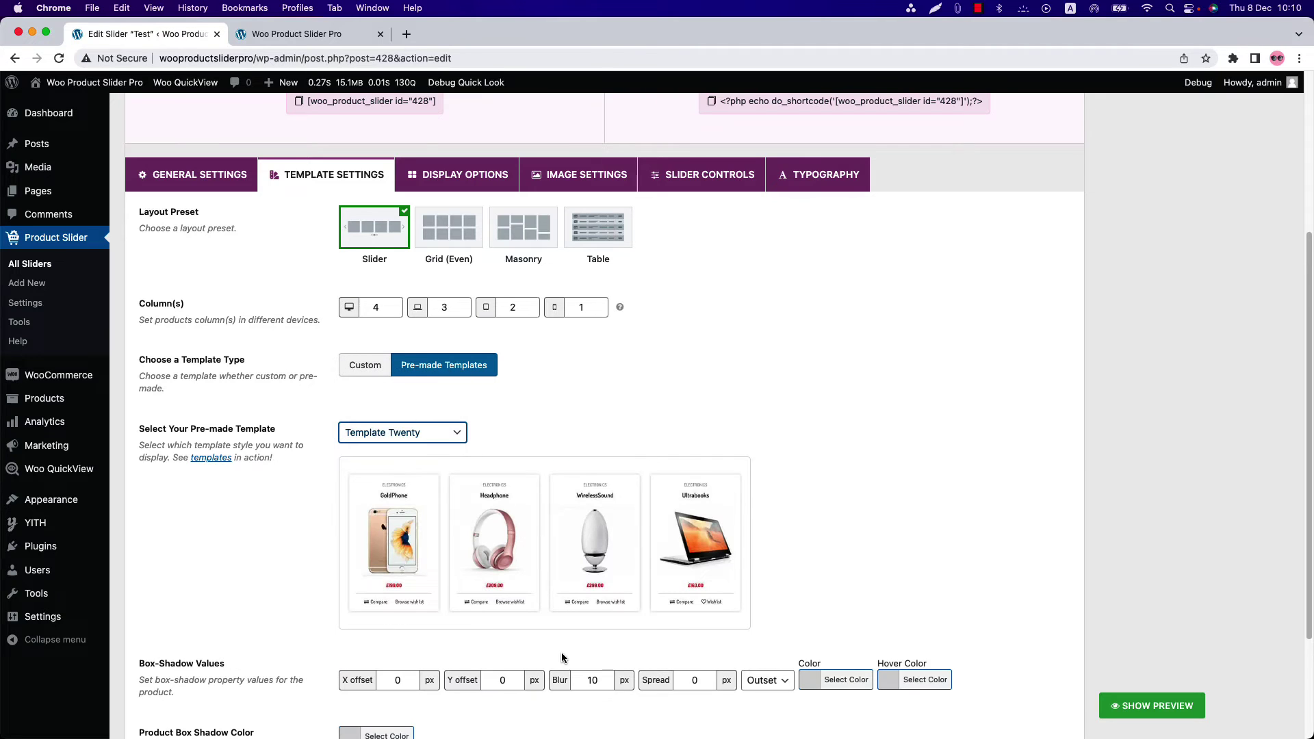
scroll(901, 590, up, 5)
Update the slider and reload the live page to see Template Twenty.
click(1258, 256)
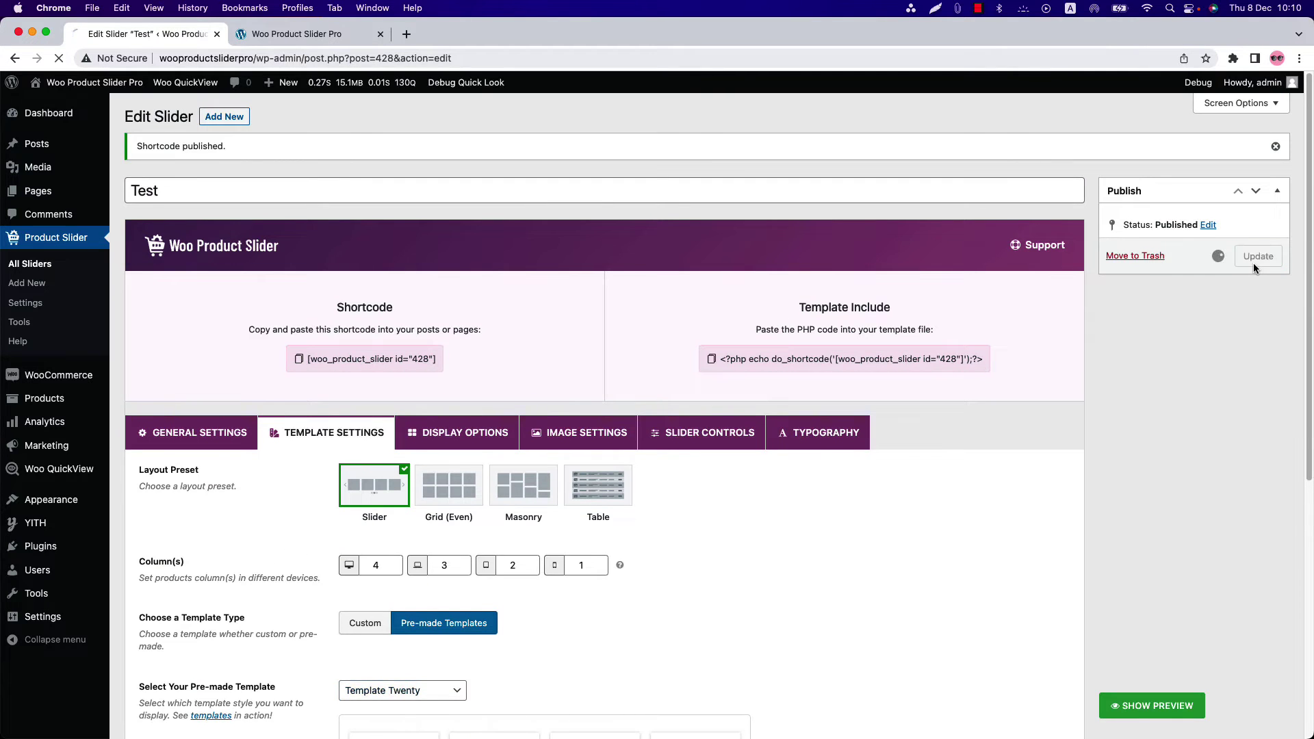
click(299, 34)
key(super+r)
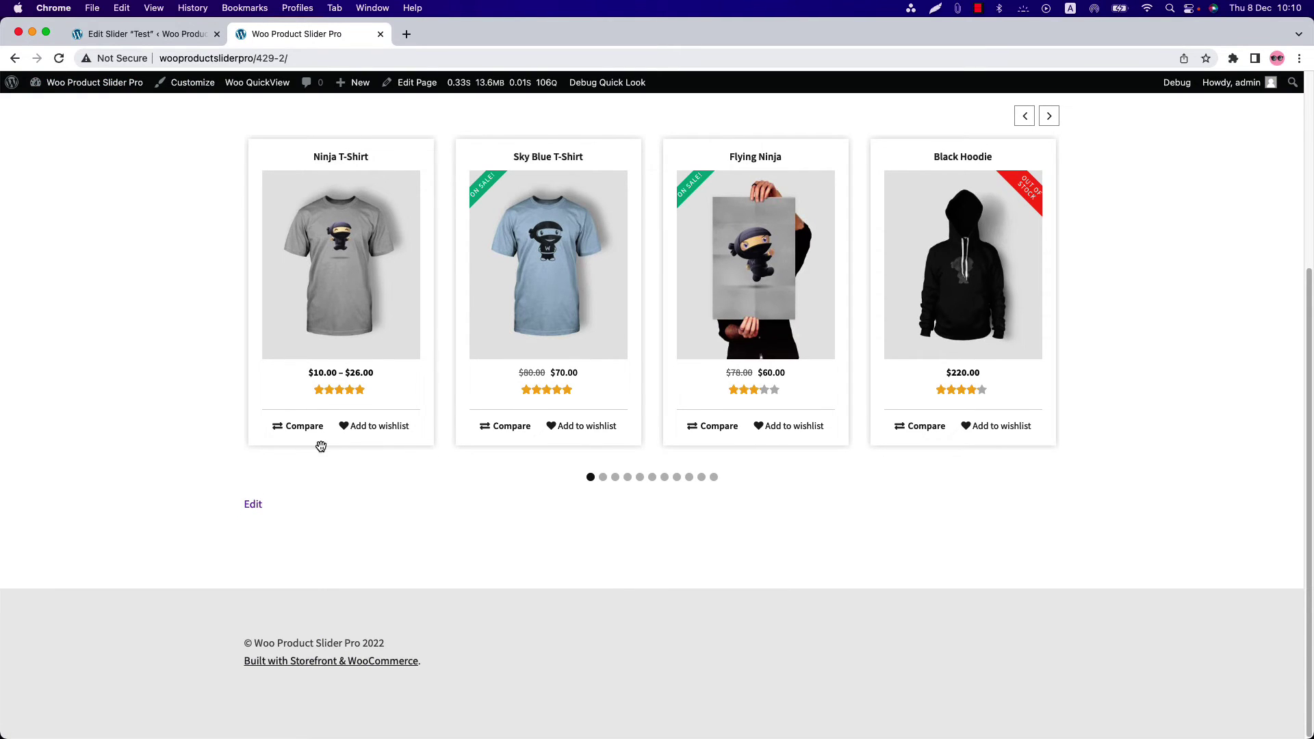
Return to the Test slider editor and show its Display Options with the Wishlist and Compare sections.
click(147, 34)
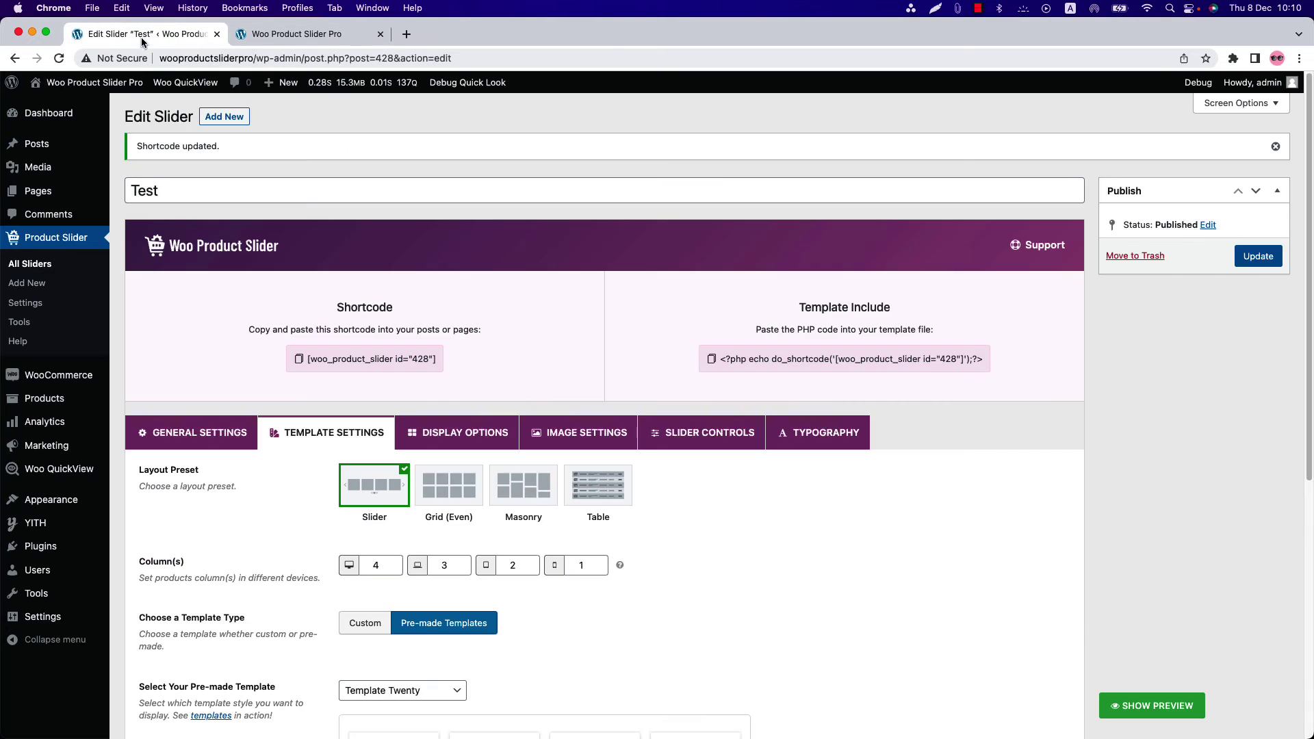
scroll(436, 356, down, 3)
click(462, 315)
scroll(361, 592, down, 10)
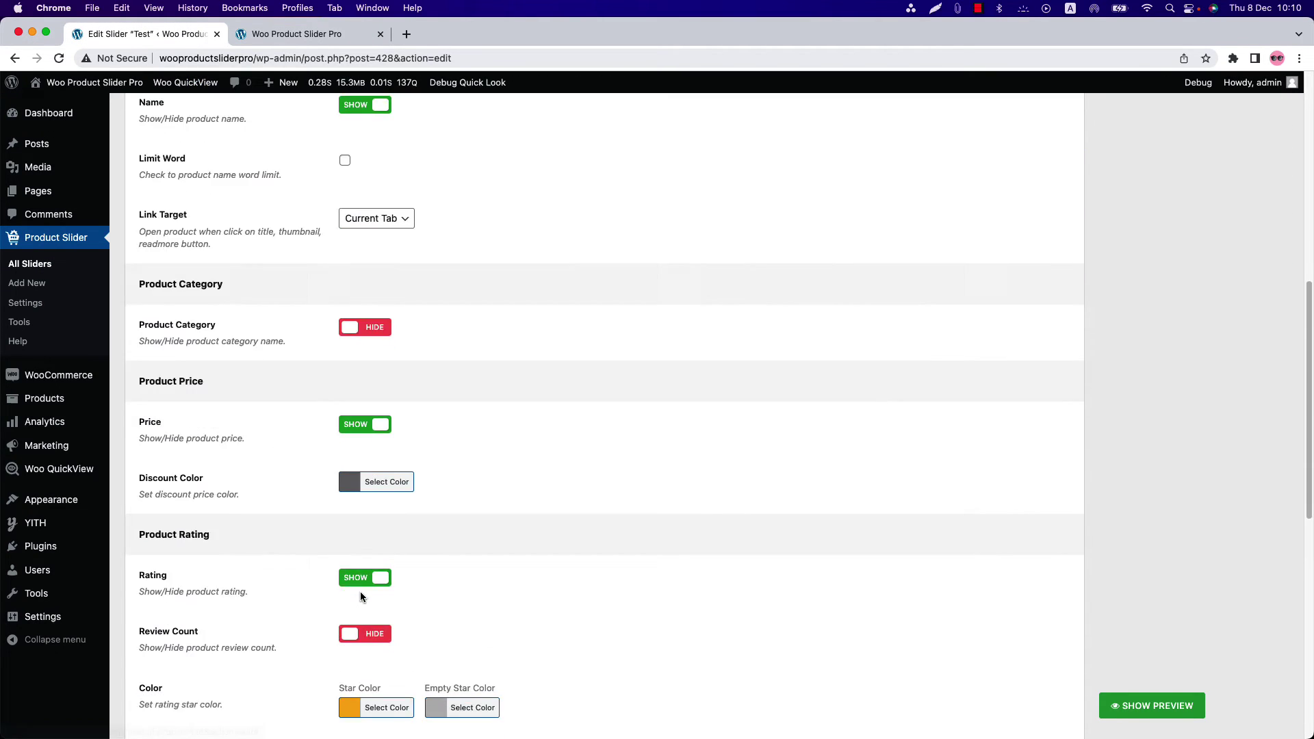
scroll(361, 591, down, 8)
scroll(391, 560, up, 5)
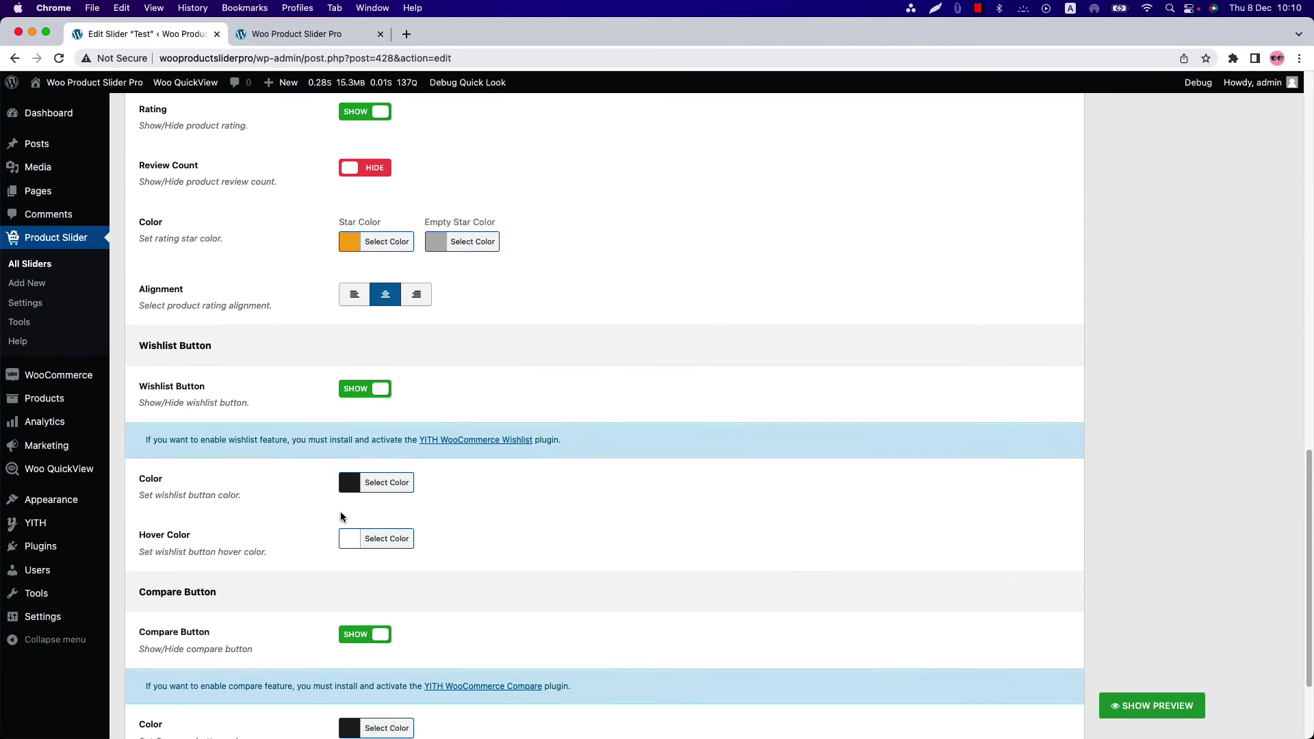
scroll(342, 517, down, 5)
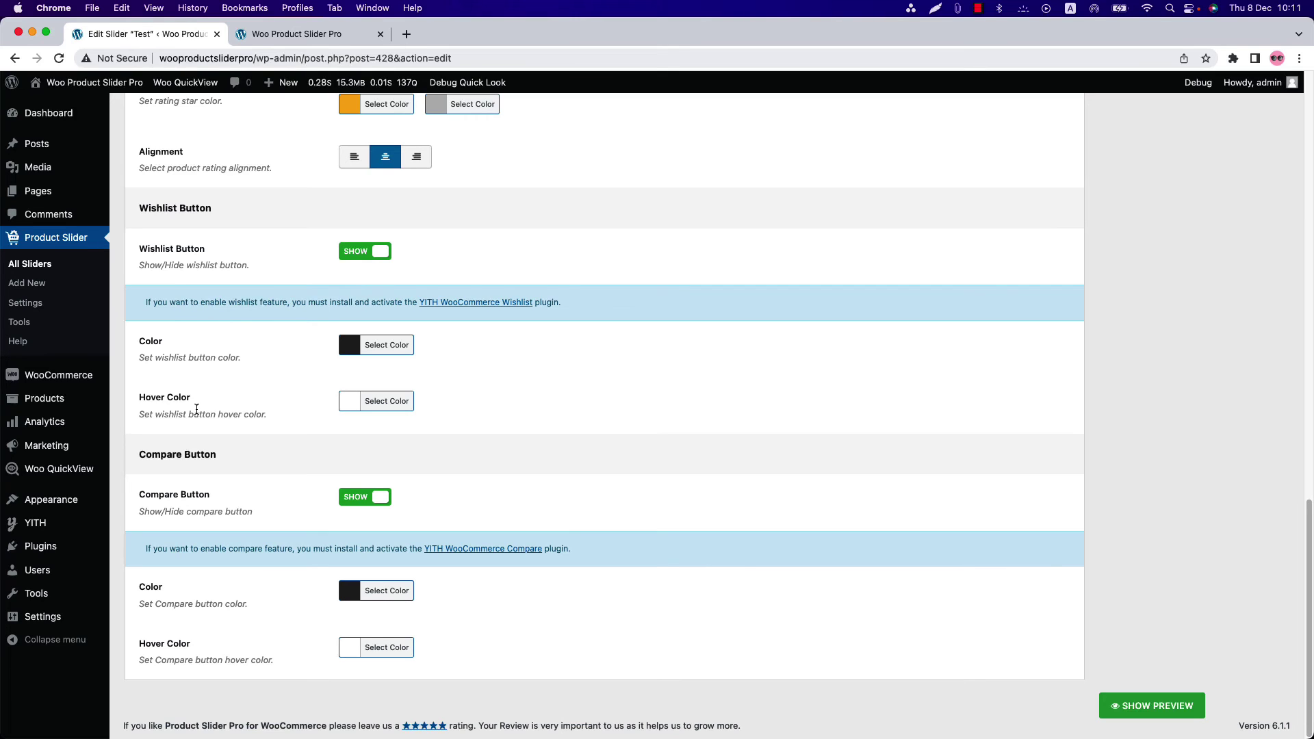
Set the wishlist hover color to blue (#1e73be) and check the Compare hover picker.
click(376, 401)
click(449, 558)
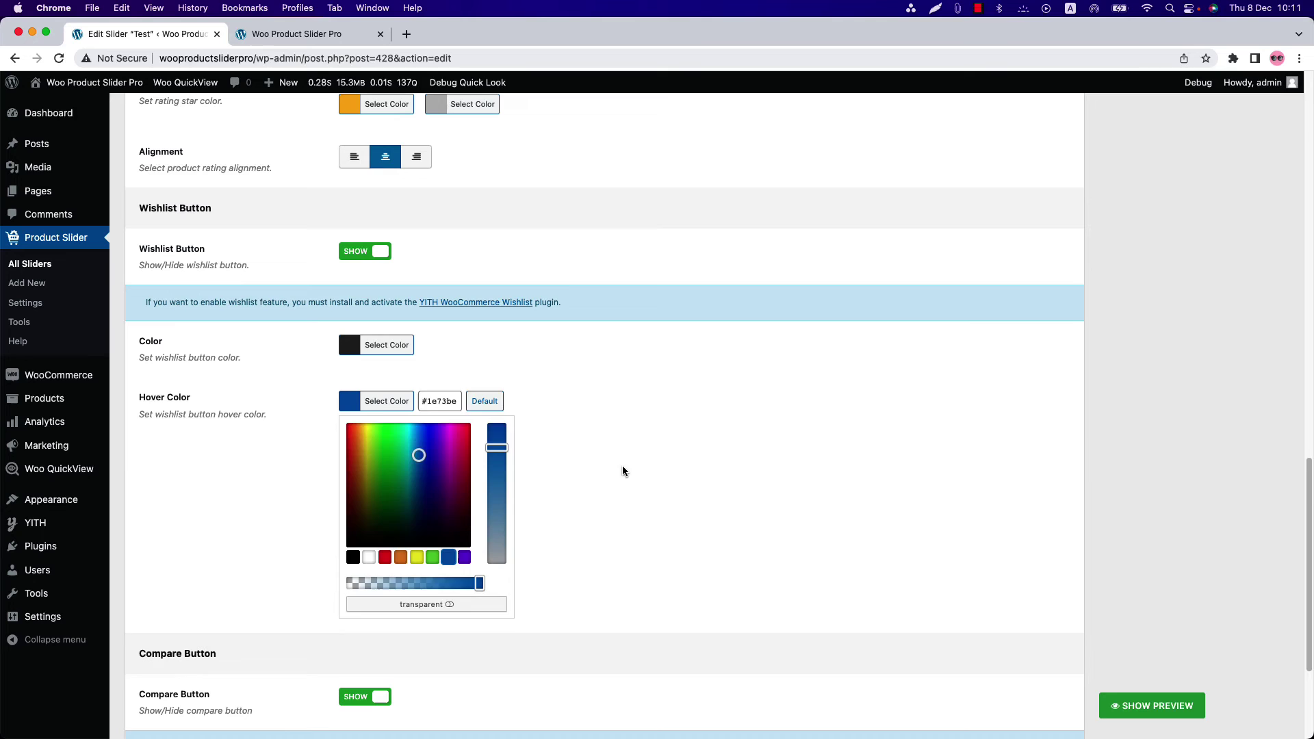
click(624, 472)
click(376, 653)
scroll(474, 577, down, 3)
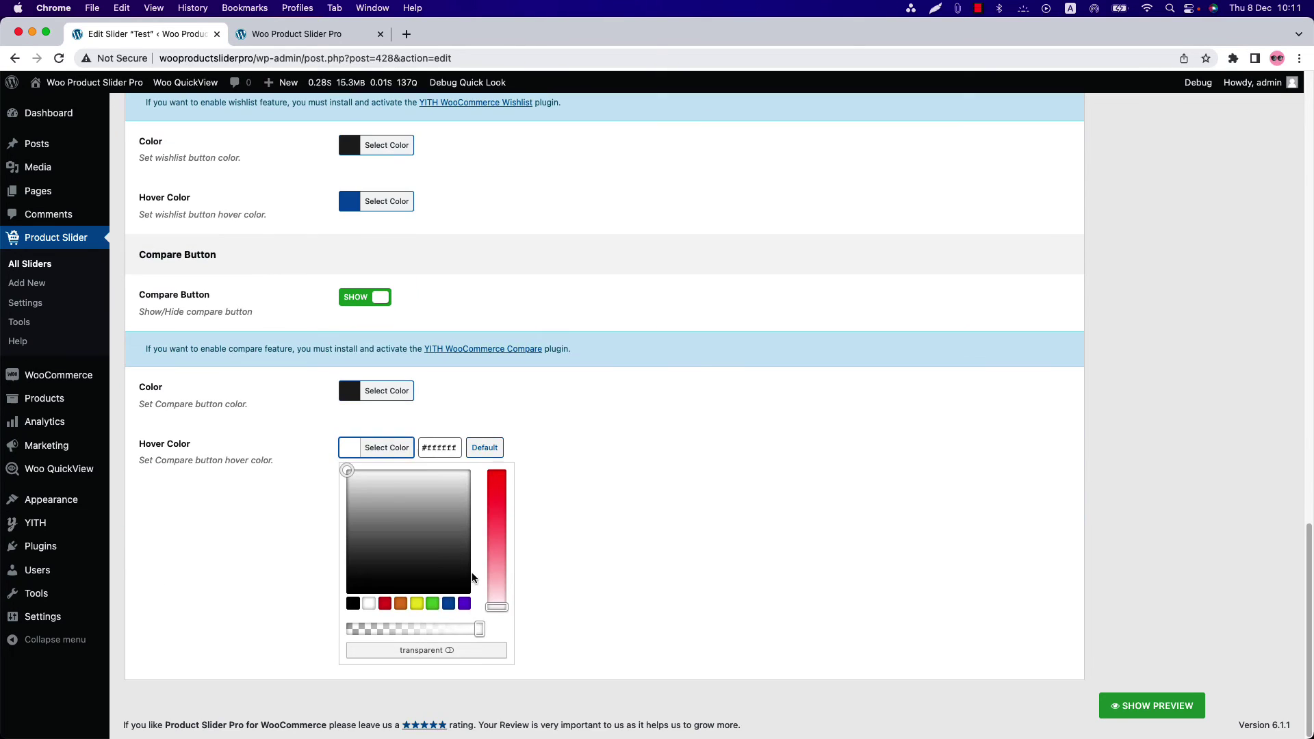
click(449, 603)
scroll(694, 528, up, 15)
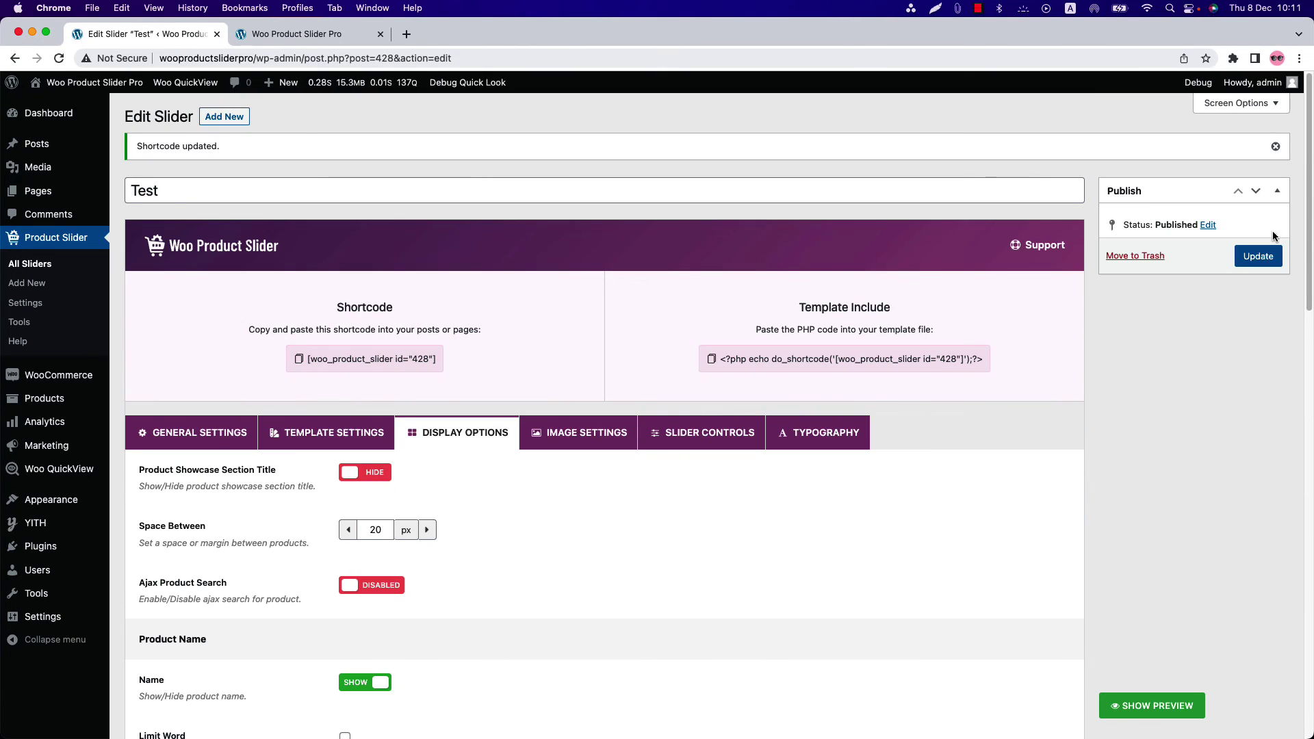
Update the slider, refresh the live page, and return to the editor.
click(1258, 256)
click(296, 34)
click(59, 58)
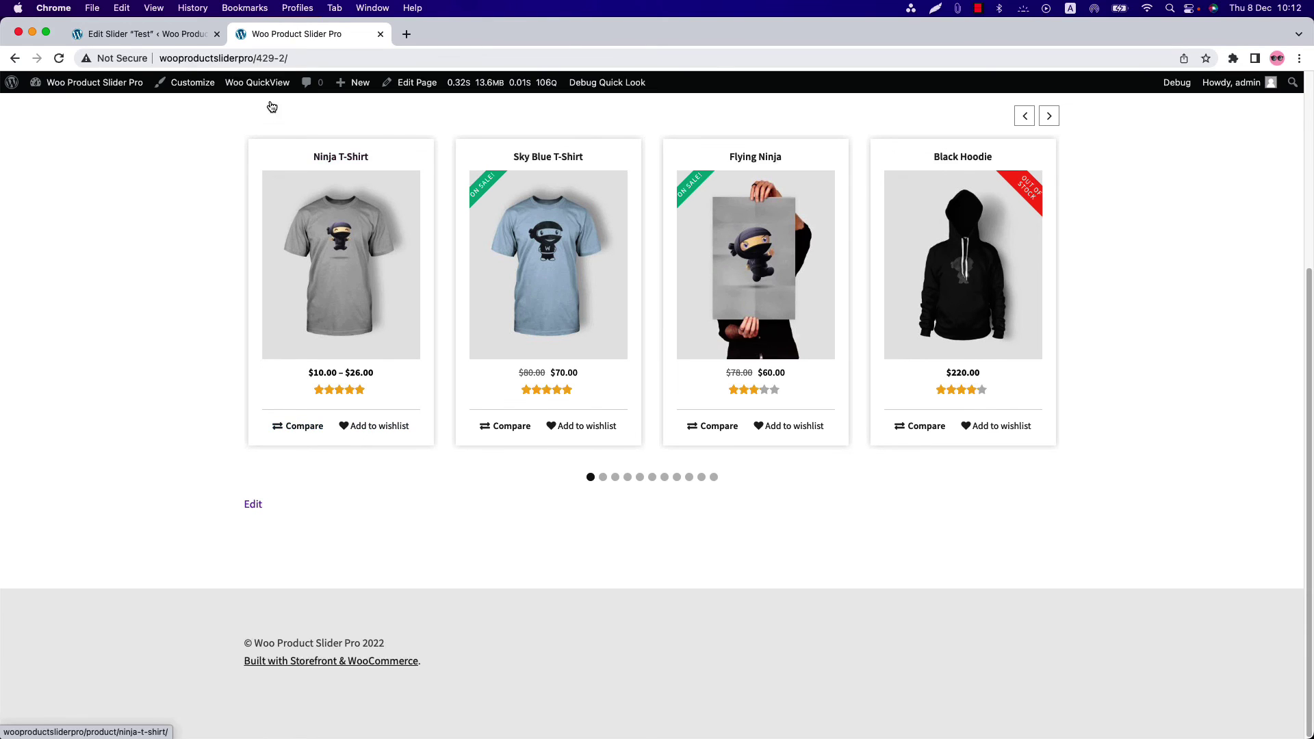
click(149, 35)
scroll(386, 500, down, 1)
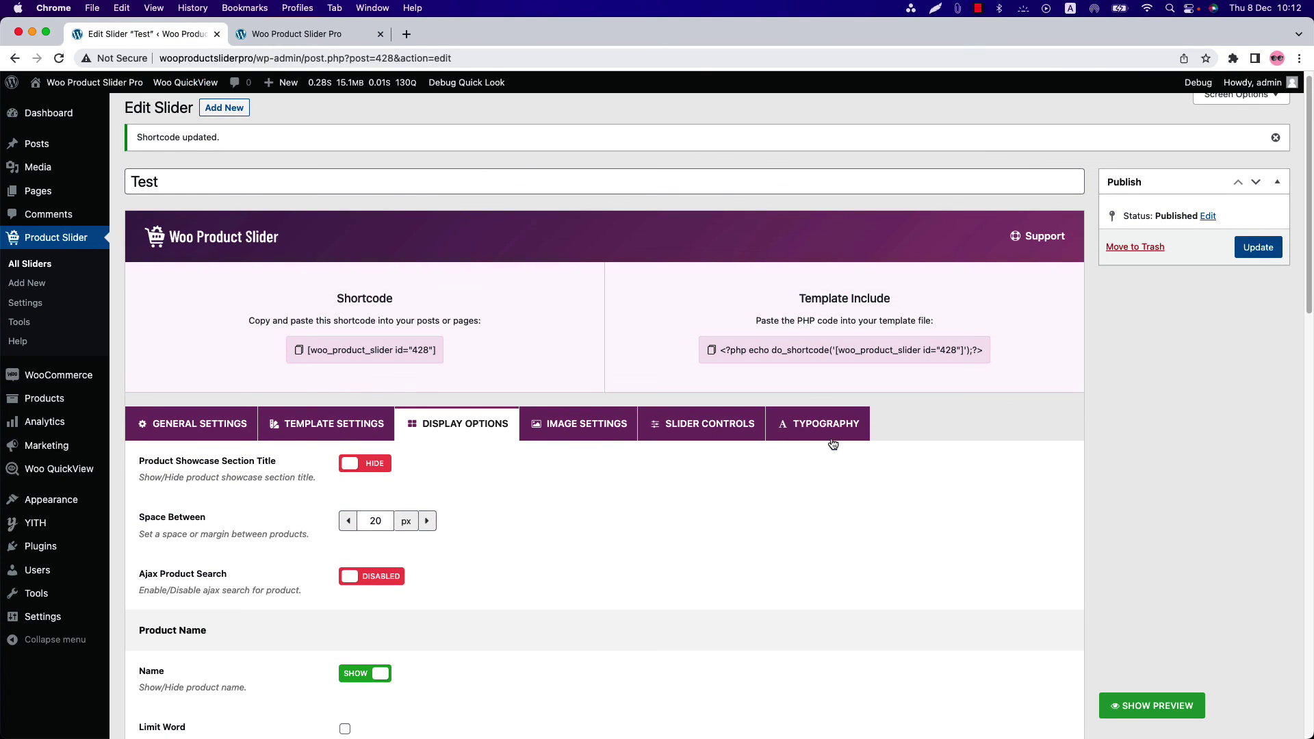
Show the slider's Typography settings, including the Compare & Wishlist font options.
click(825, 423)
scroll(748, 500, down, 10)
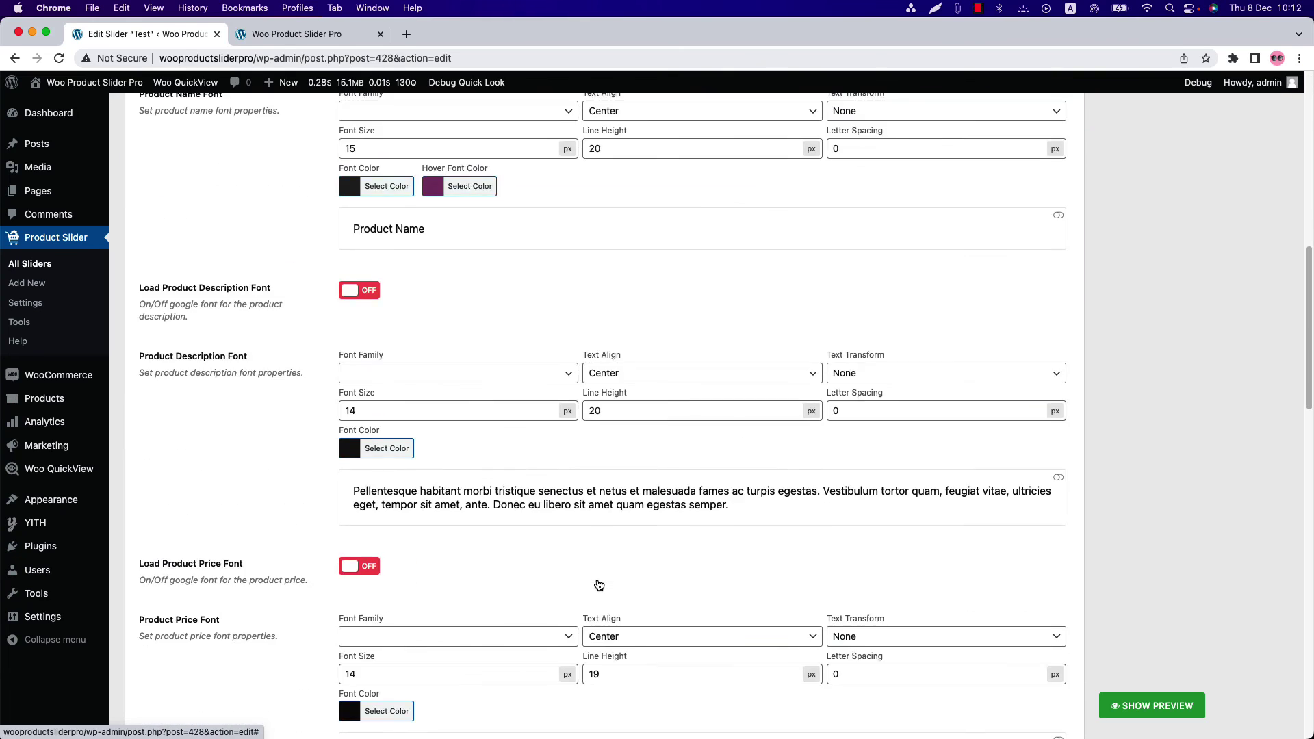
scroll(616, 462, down, 8)
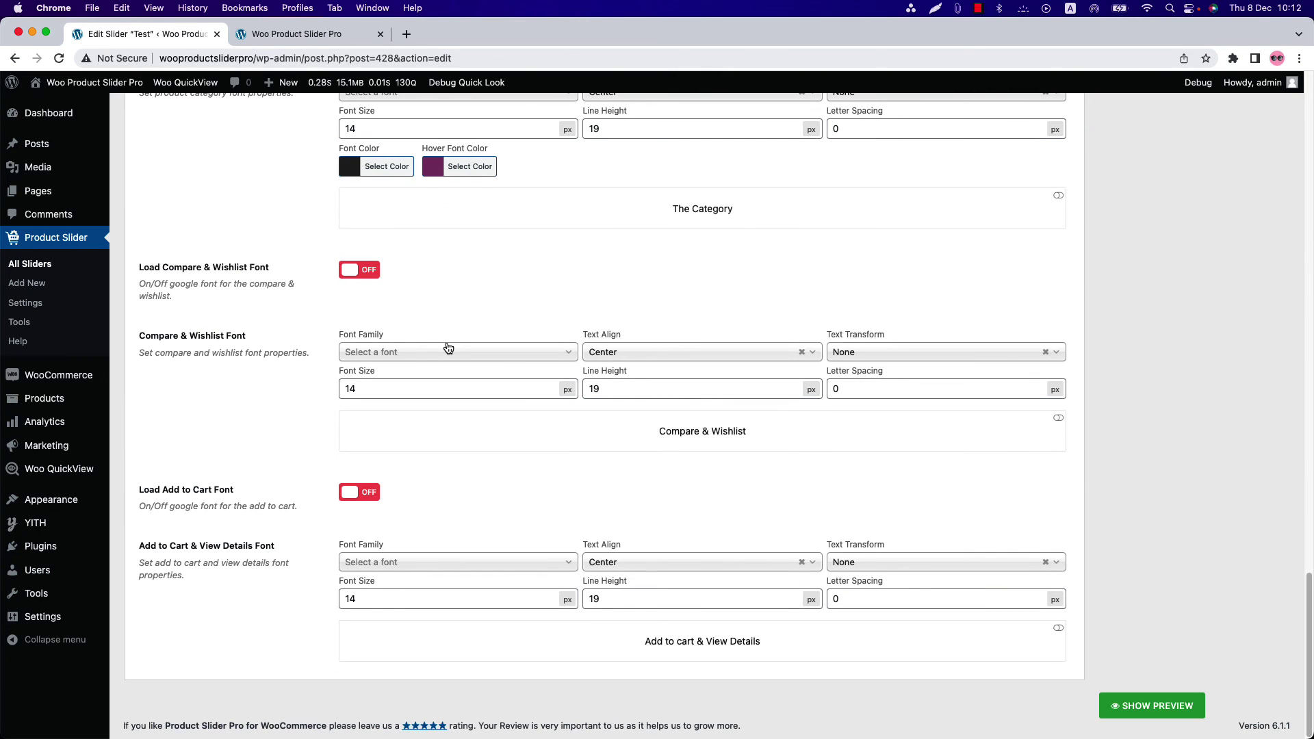